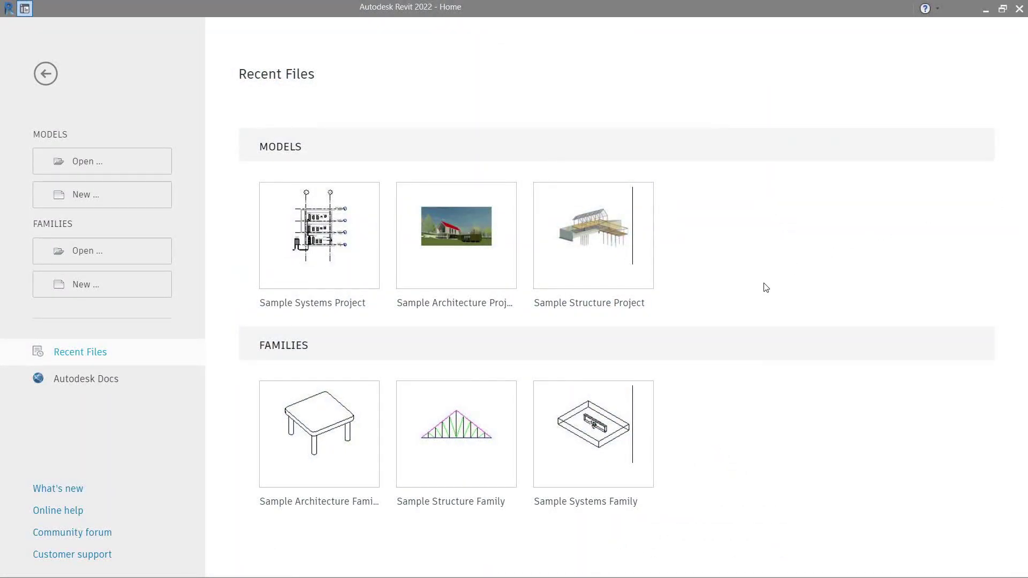
Create a new project from the English DefaultMetric.rte template, opening on Level 1.
left_click(159, 193)
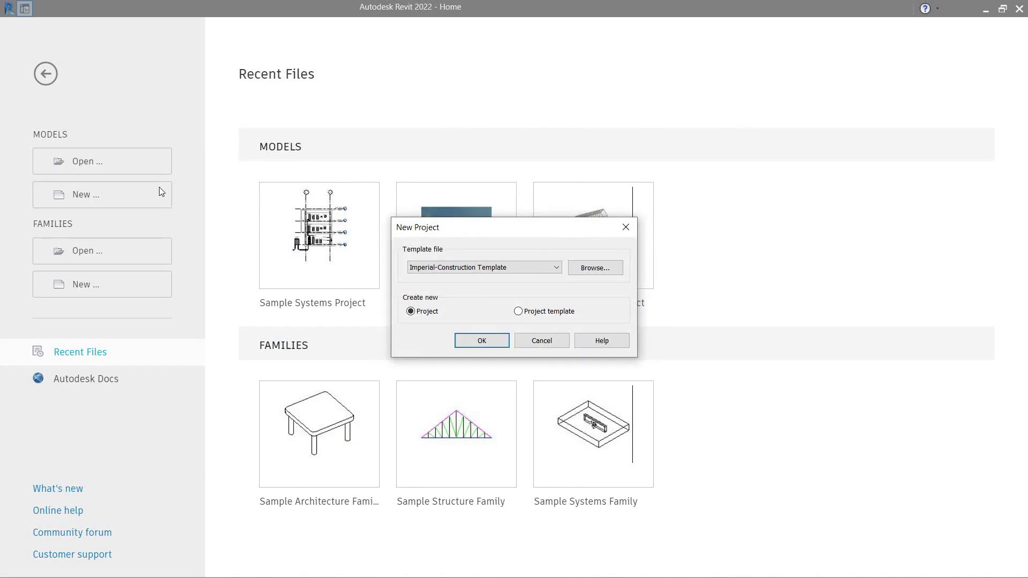
left_click(585, 269)
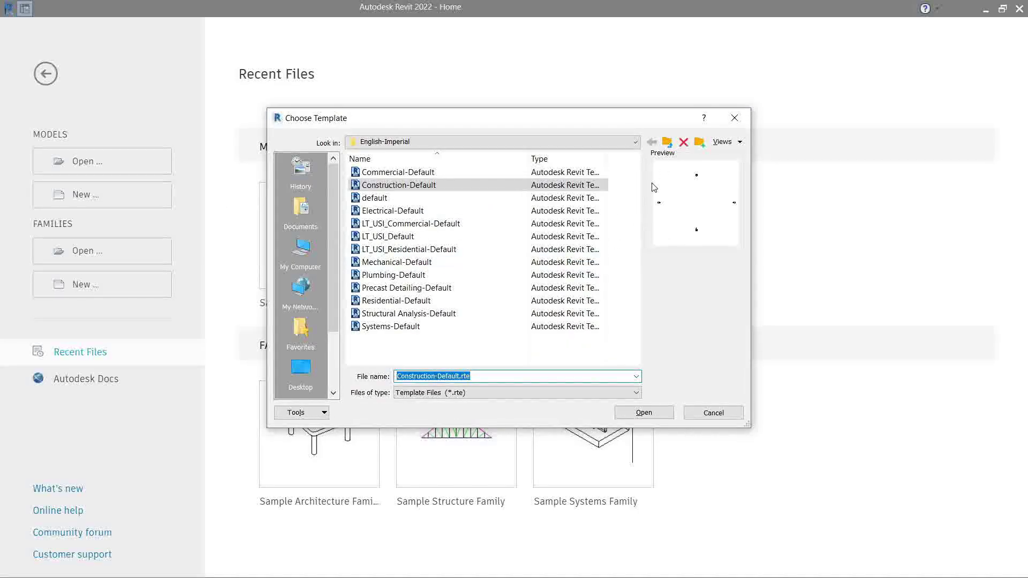
left_click(668, 143)
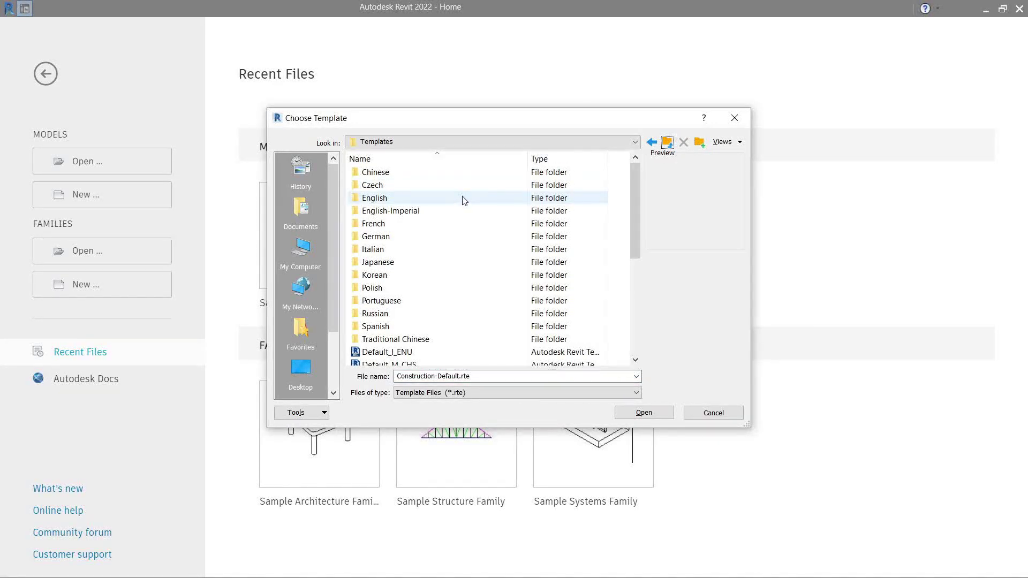
double_click(464, 201)
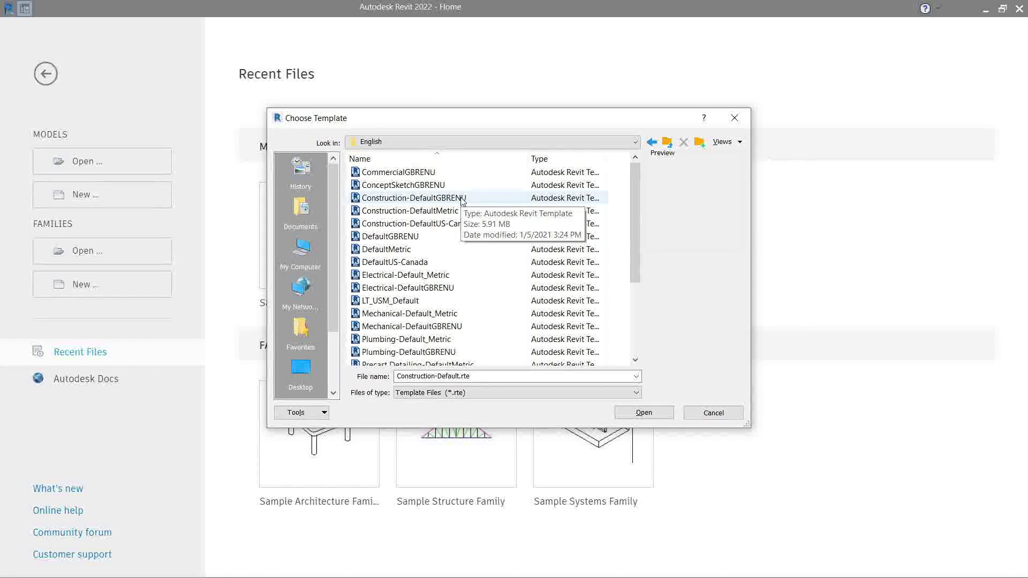
left_click(449, 255)
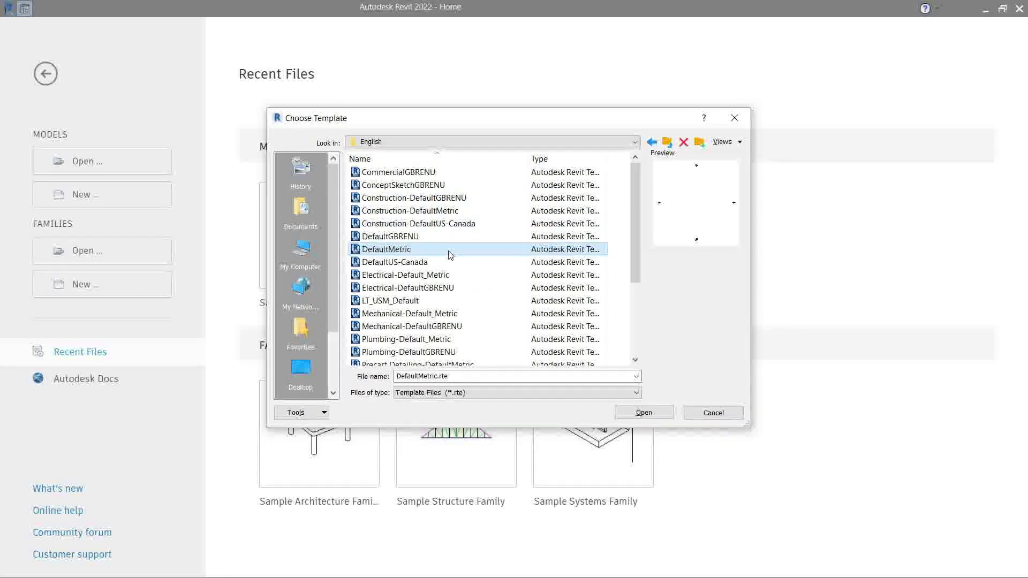
left_click(645, 416)
left_click(502, 338)
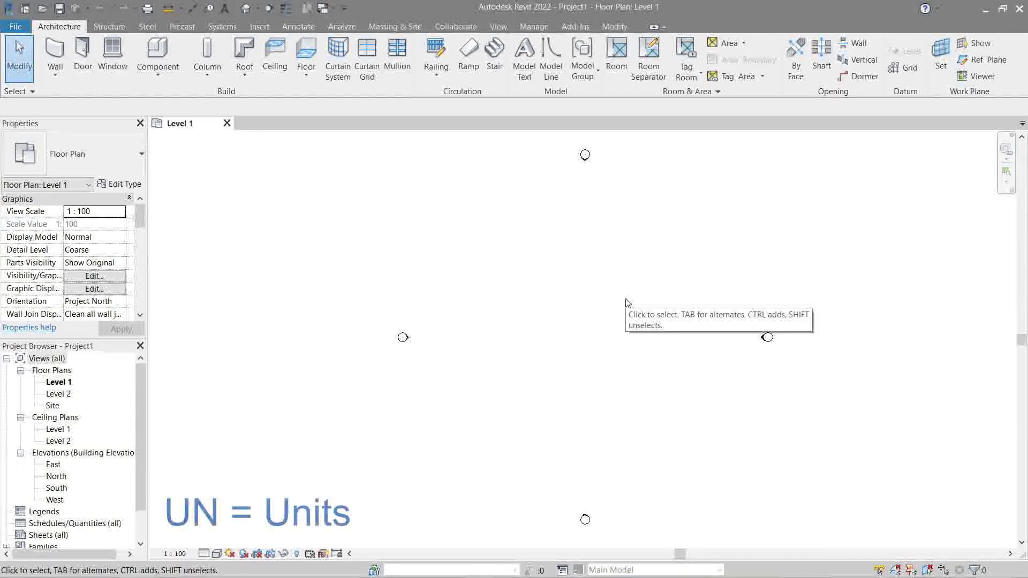
In Project Units (UN), set Cost per Area to cost per square meter and Distance to Millimeters.
key("u")
key("n")
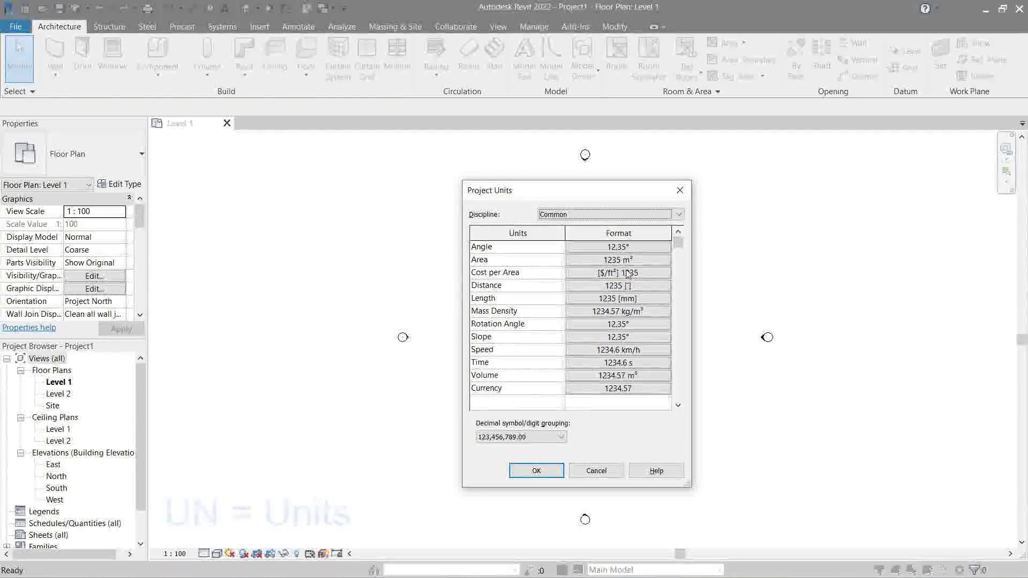
left_click(627, 273)
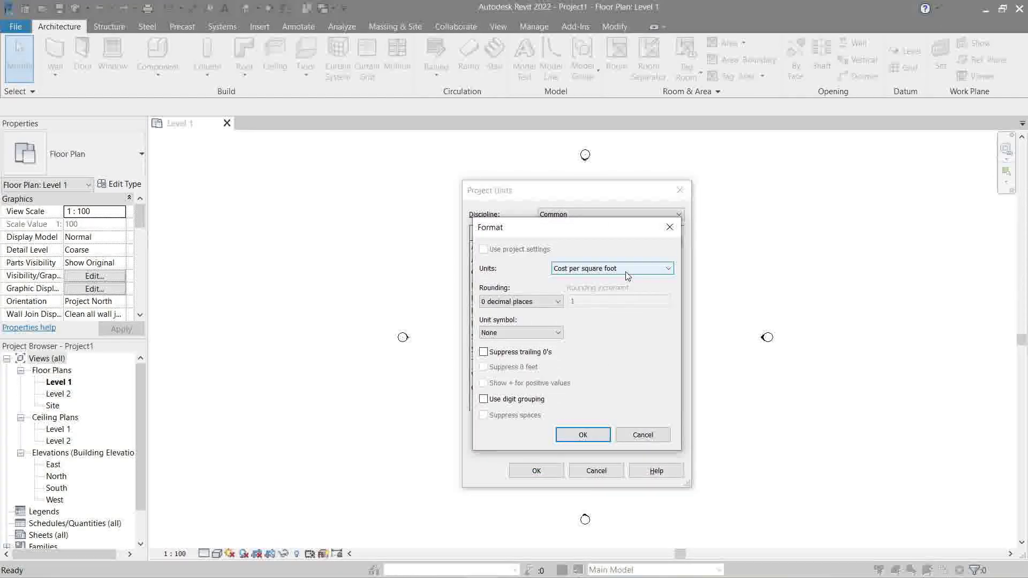
left_click(628, 270)
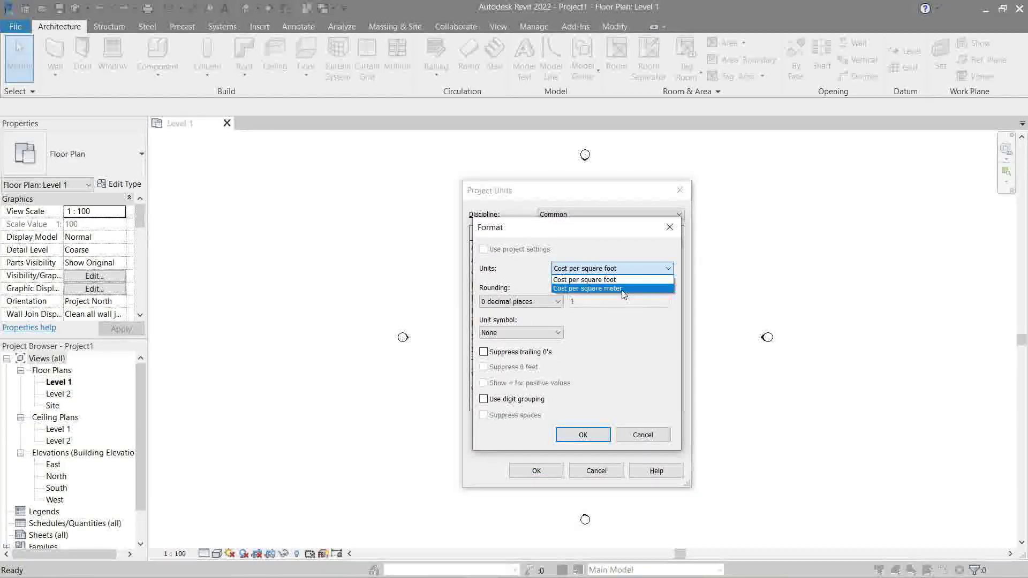
left_click(622, 289)
left_click(593, 436)
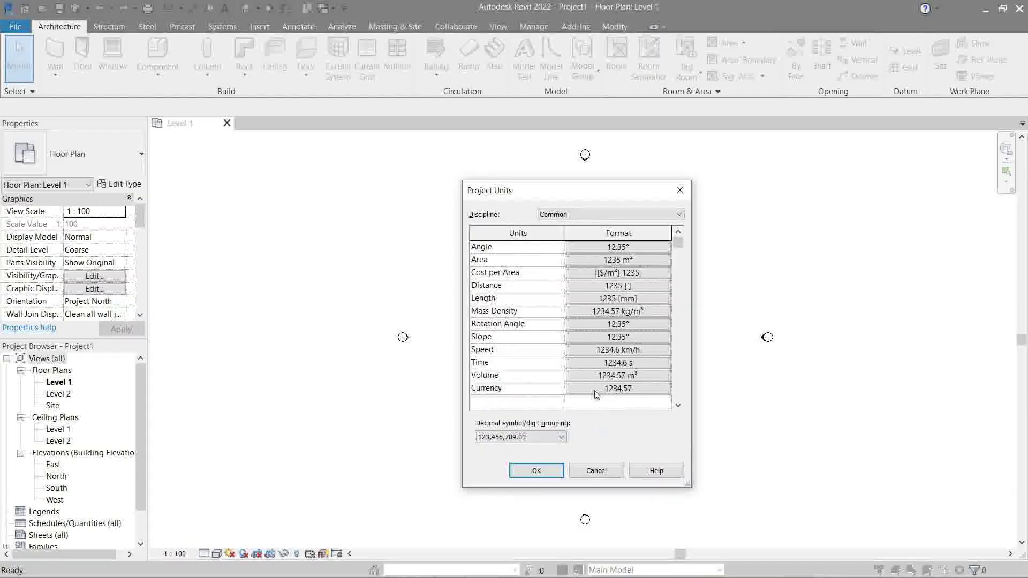
left_click(634, 285)
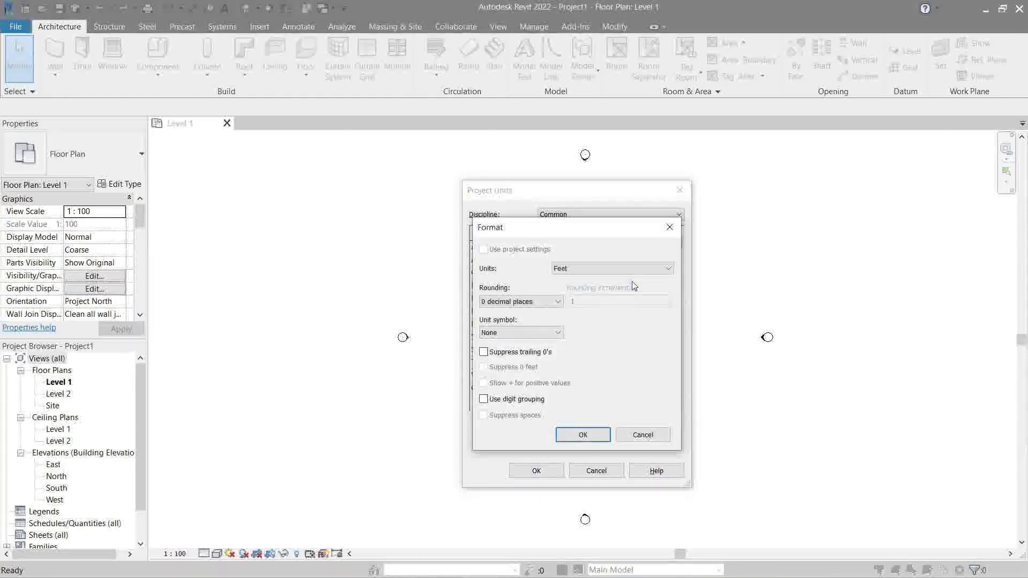
left_click(632, 269)
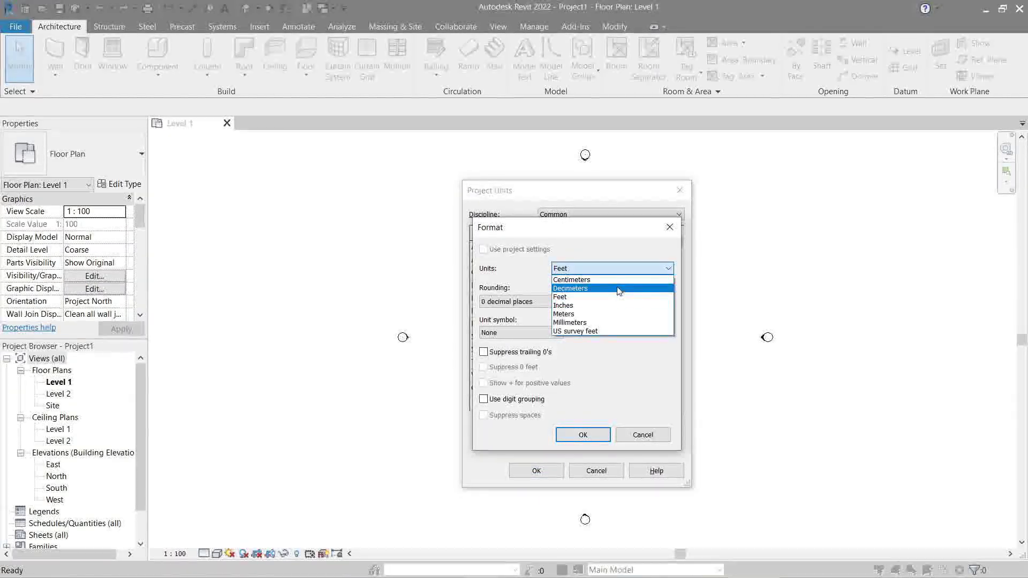
left_click(616, 322)
left_click(583, 434)
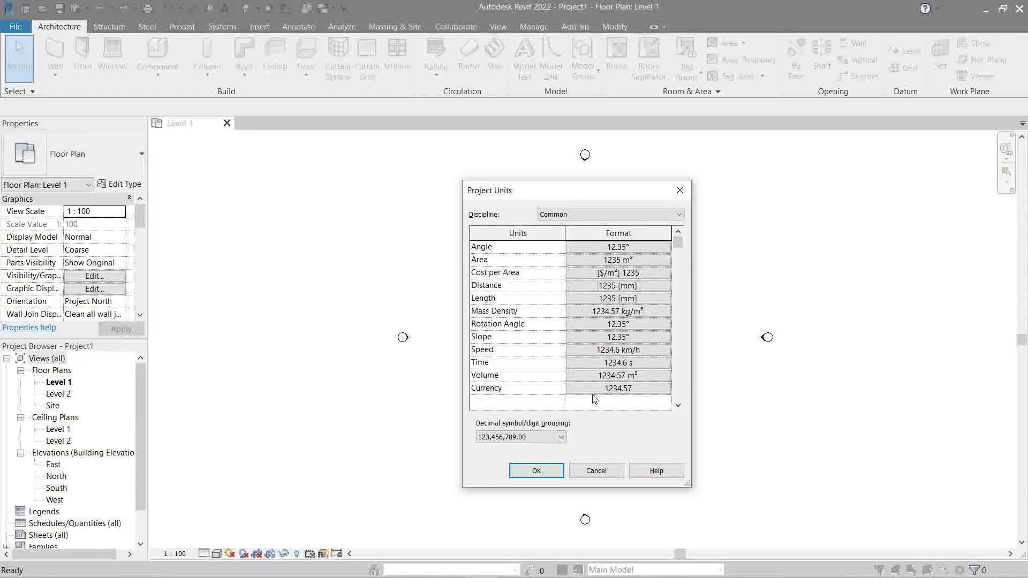
left_click(548, 476)
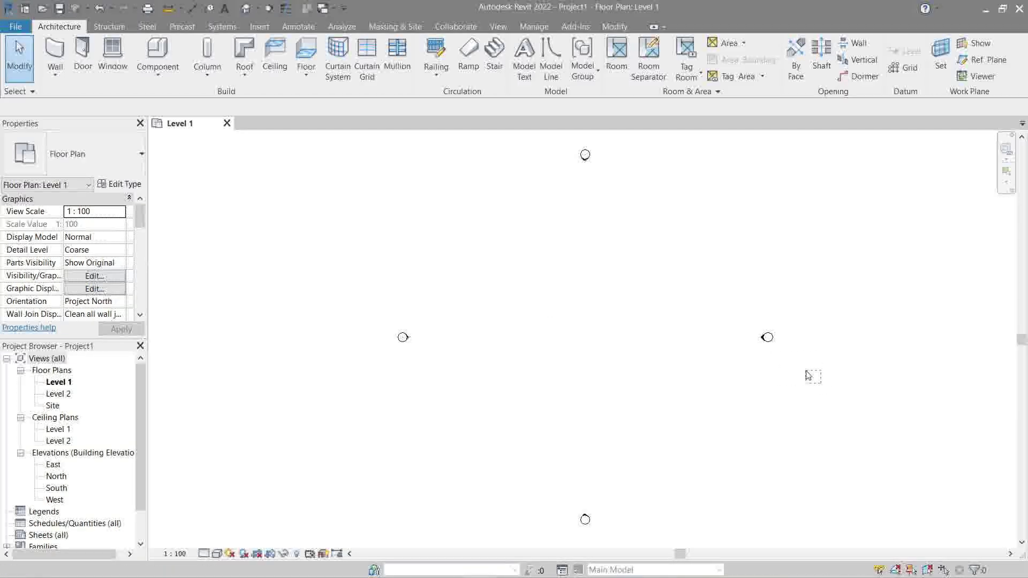
Move the east elevation marker and the next marker 50000 mm outward with MV.
left_click_drag(818, 380, 689, 312)
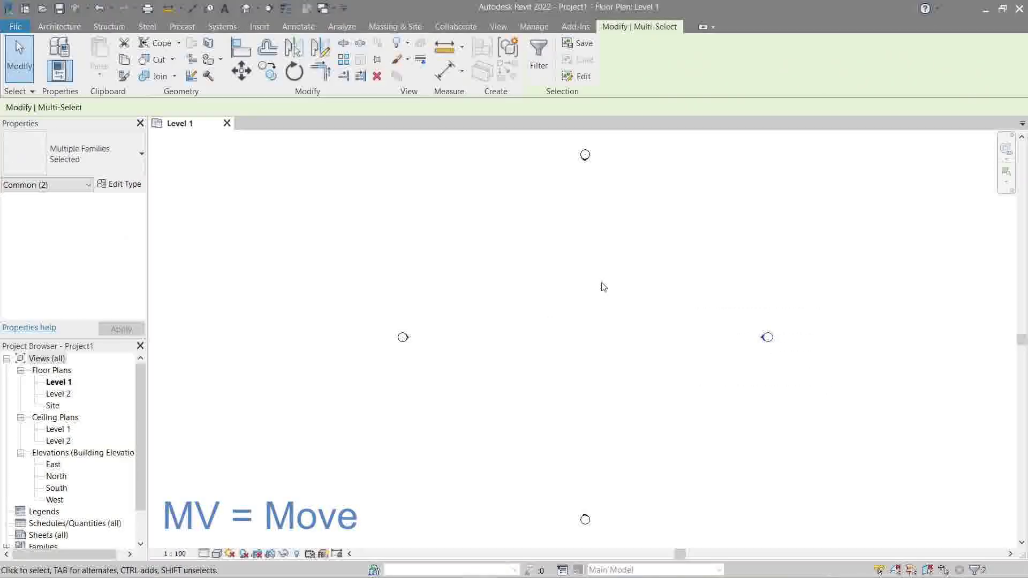
key("m")
key("v")
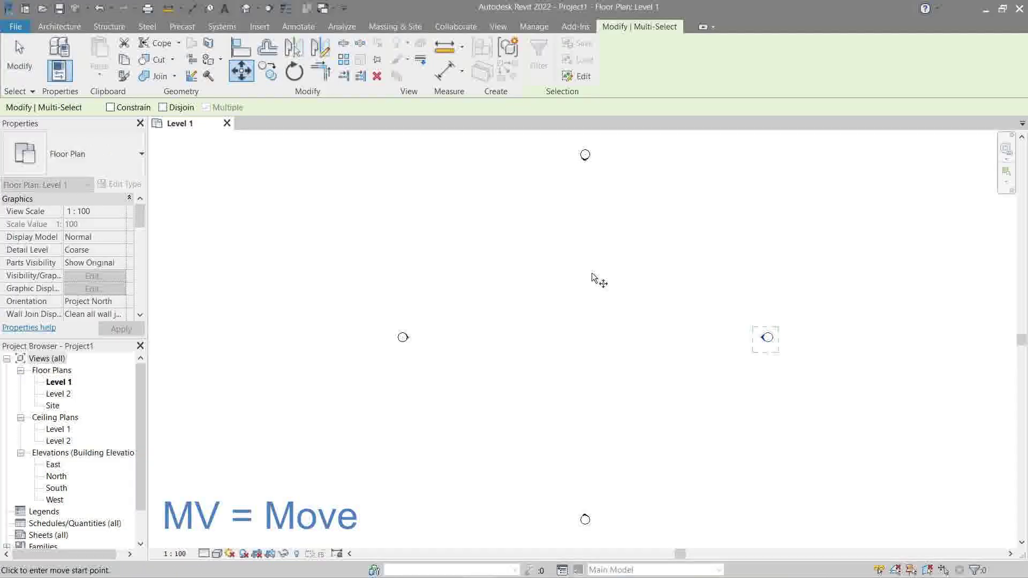
left_click(592, 273)
type("50000")
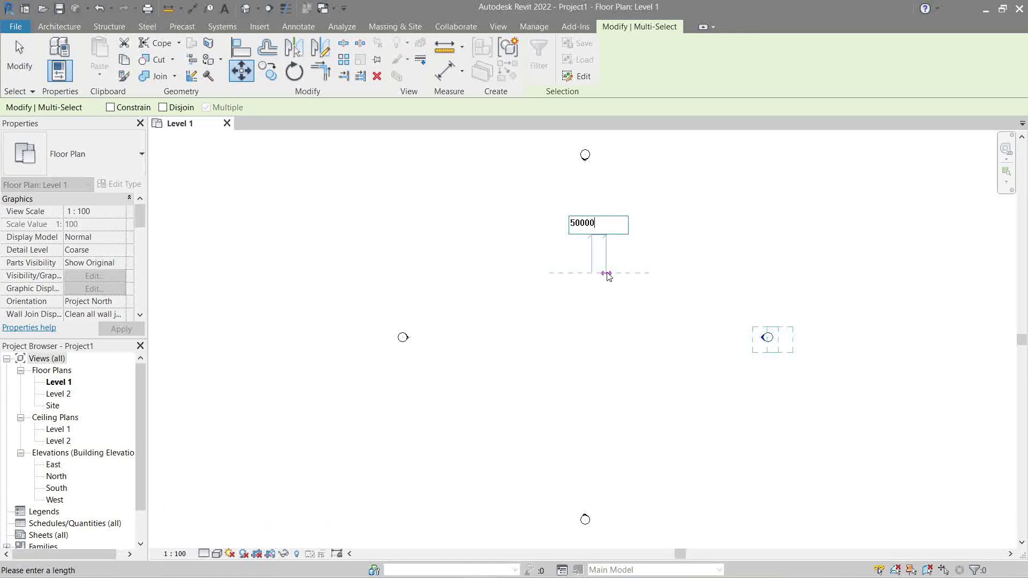
key("Return")
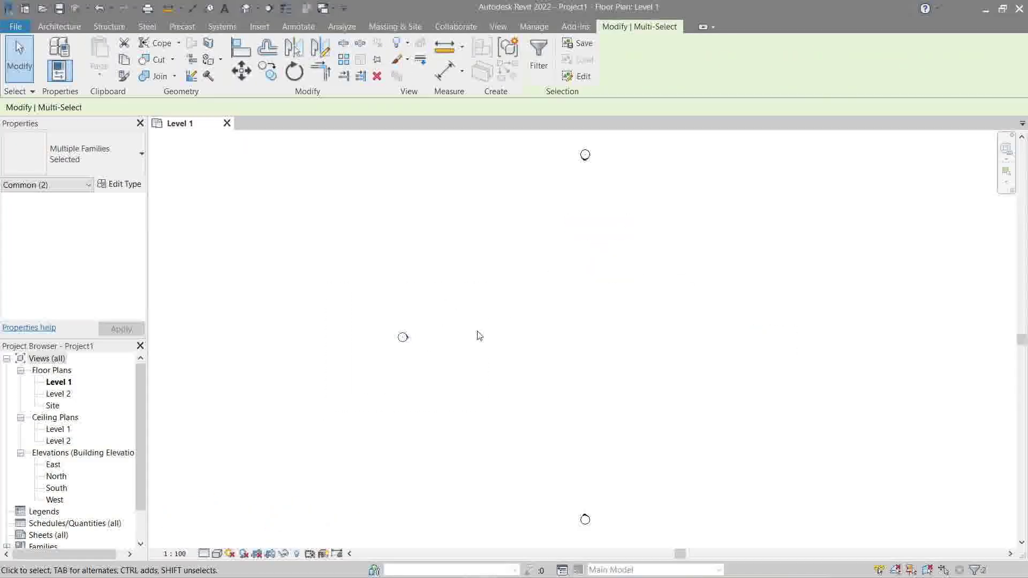
key("m")
key("v")
left_click(529, 279)
type("50000")
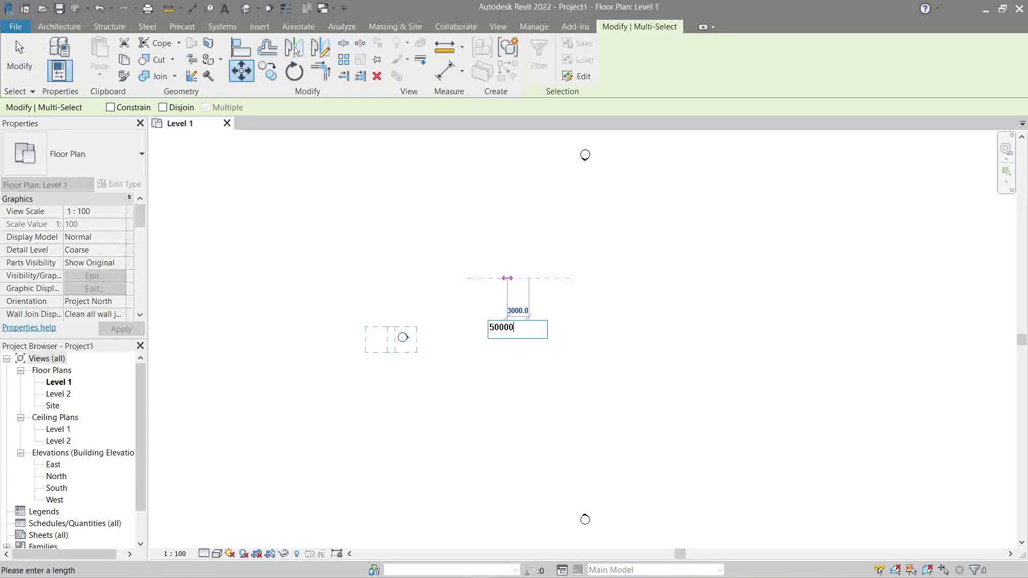
key("Return")
Move the top and bottom elevation markers 50000 mm outward from the plan centre.
key("m")
key("v")
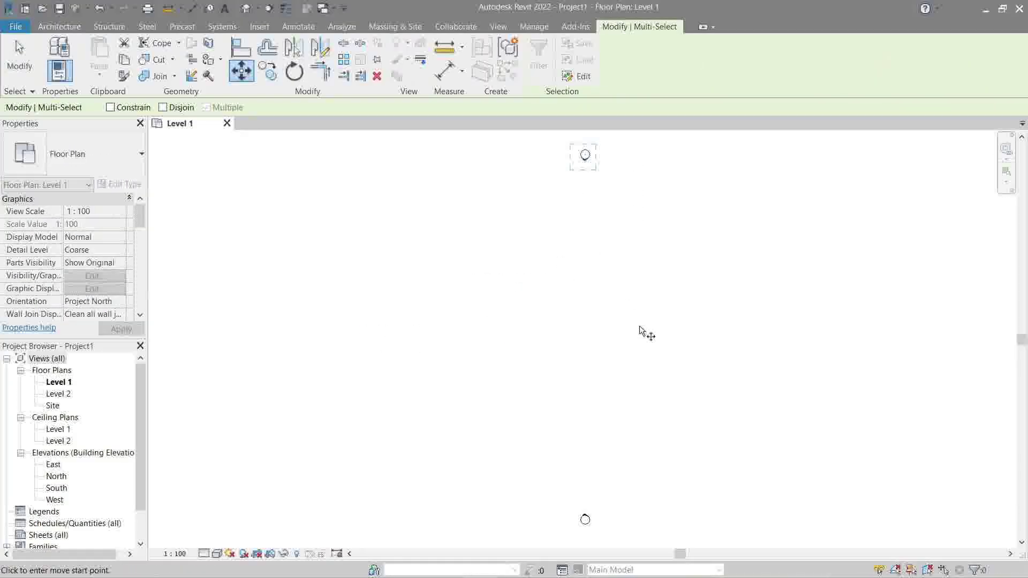
left_click(639, 325)
type("5000")
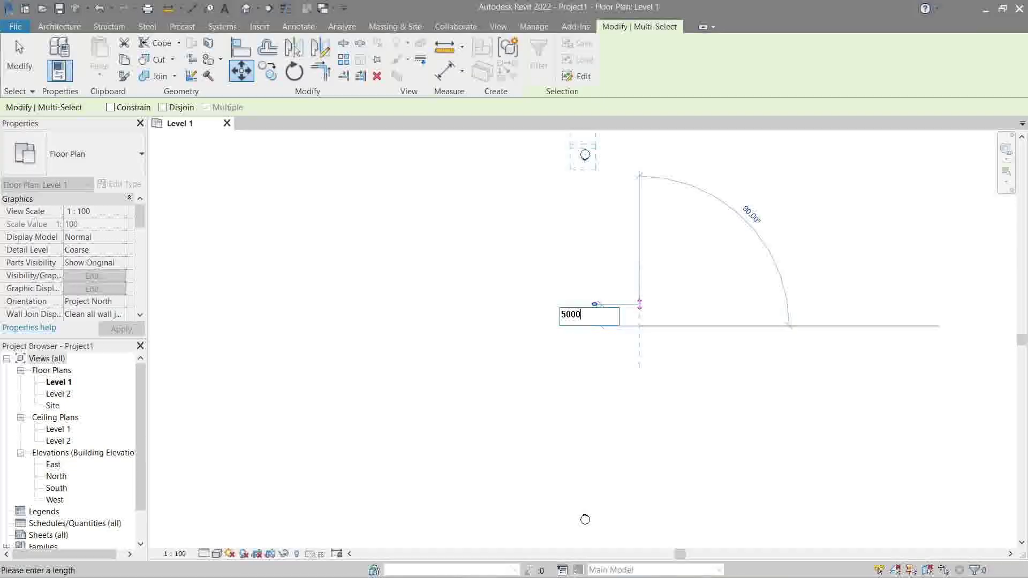
type("0")
key("Return")
left_click_drag(556, 459, 648, 555)
key("m")
key("v")
left_click(624, 260)
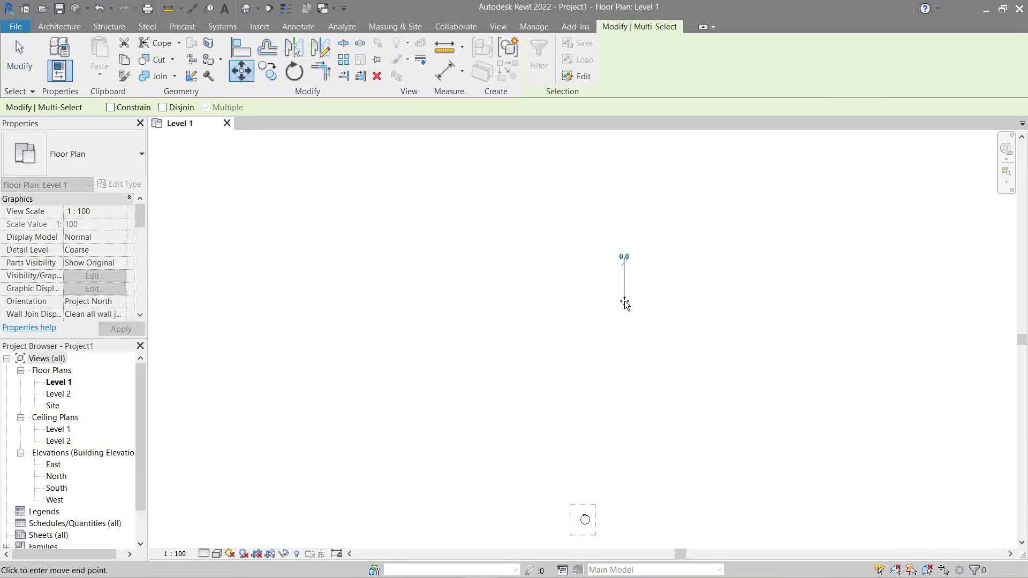
type("50000")
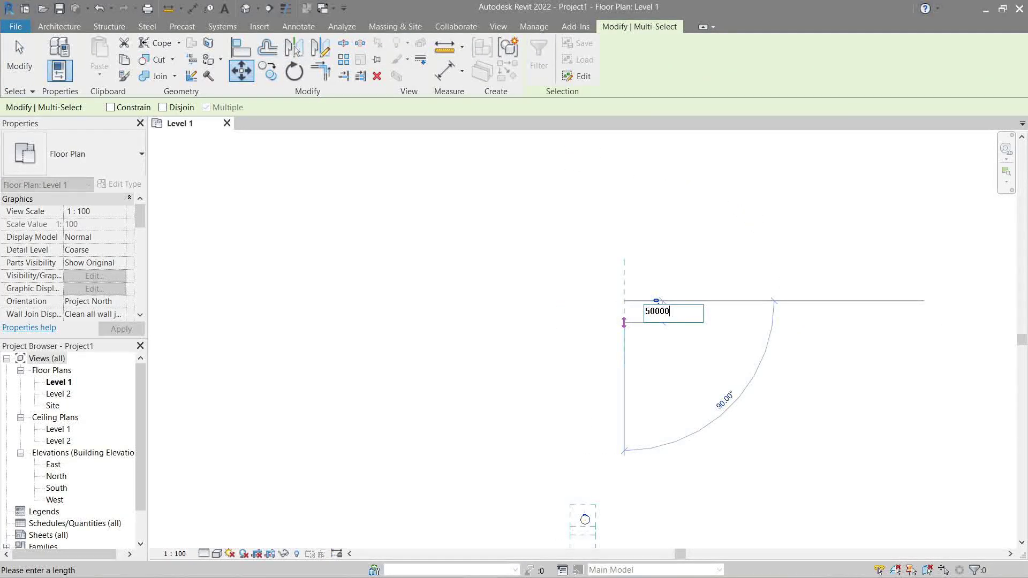
key("Return")
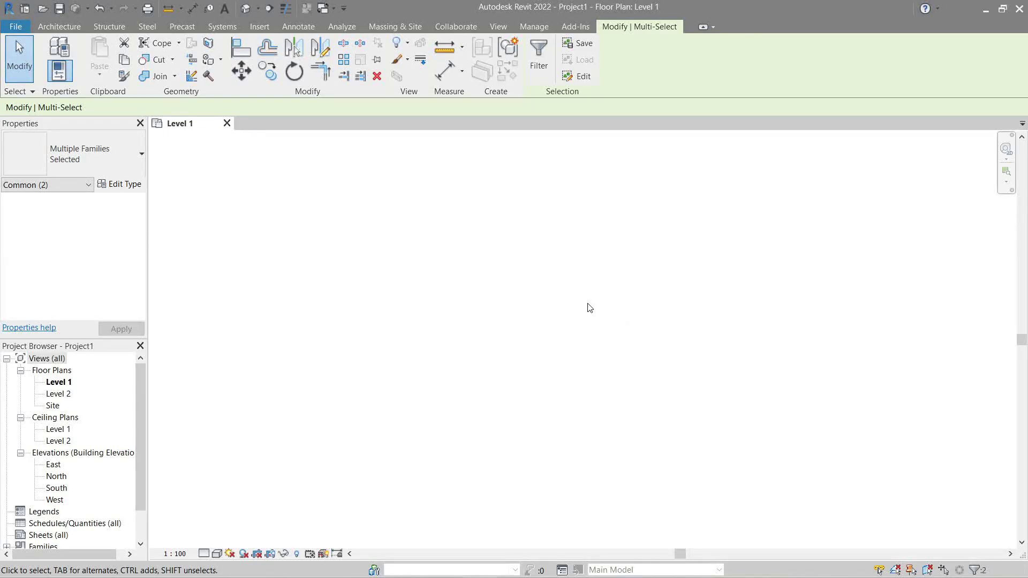
Zoom to fit with ZX and hide all four elevation markers in the view with EH.
key("z")
key("x")
key("e")
key("h")
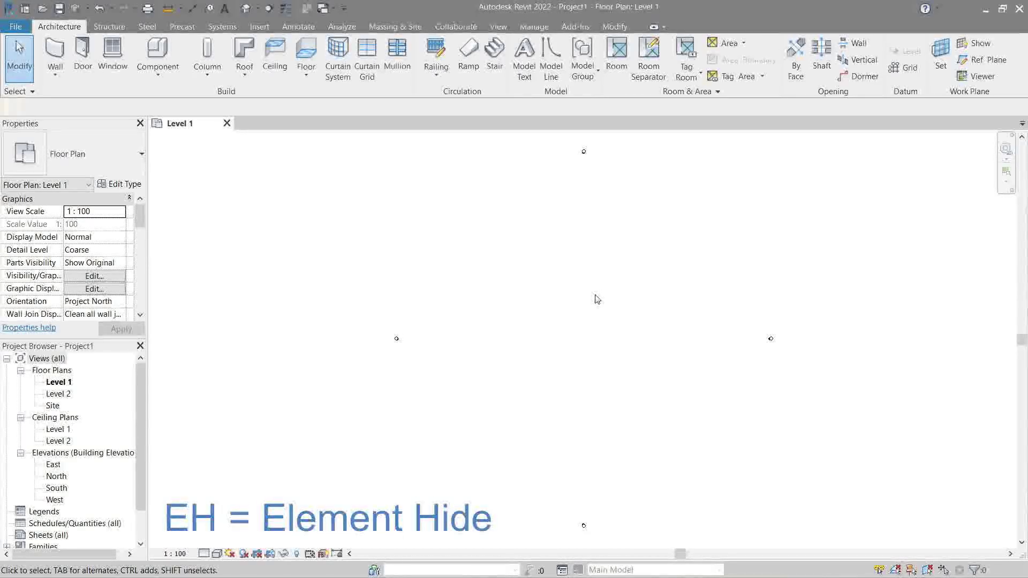
left_click_drag(837, 140, 341, 544)
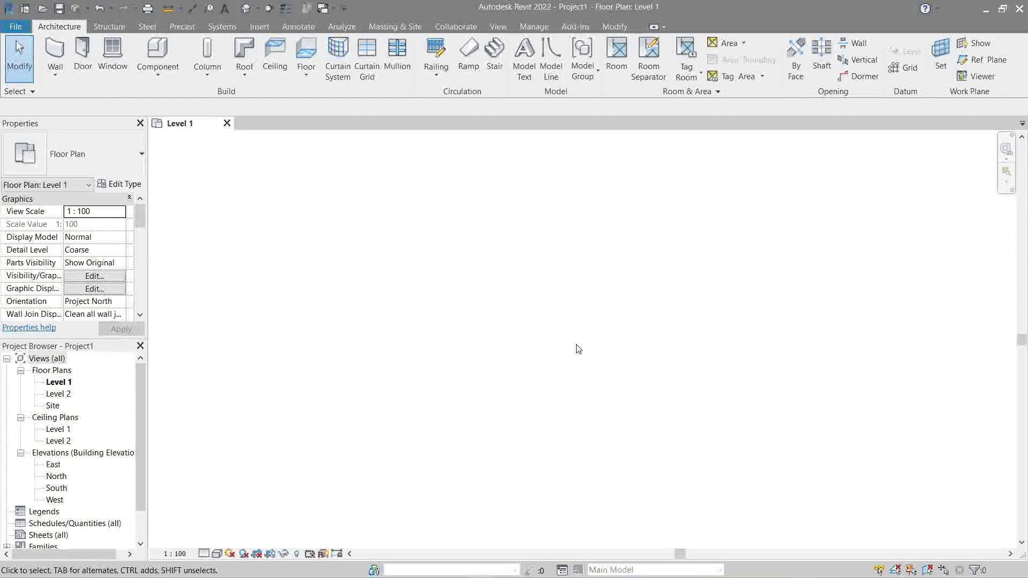
In reveal hidden mode (RH), unhide the right, top, left and bottom markers, then exit reveal mode.
key("r")
key("h")
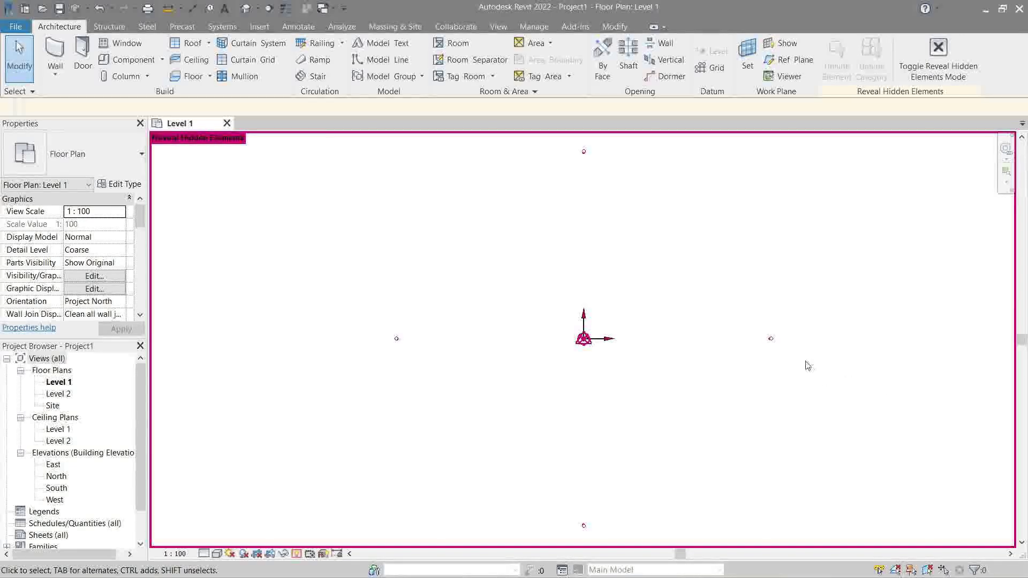
left_click_drag(839, 382, 732, 298)
left_click_drag(647, 210, 518, 141)
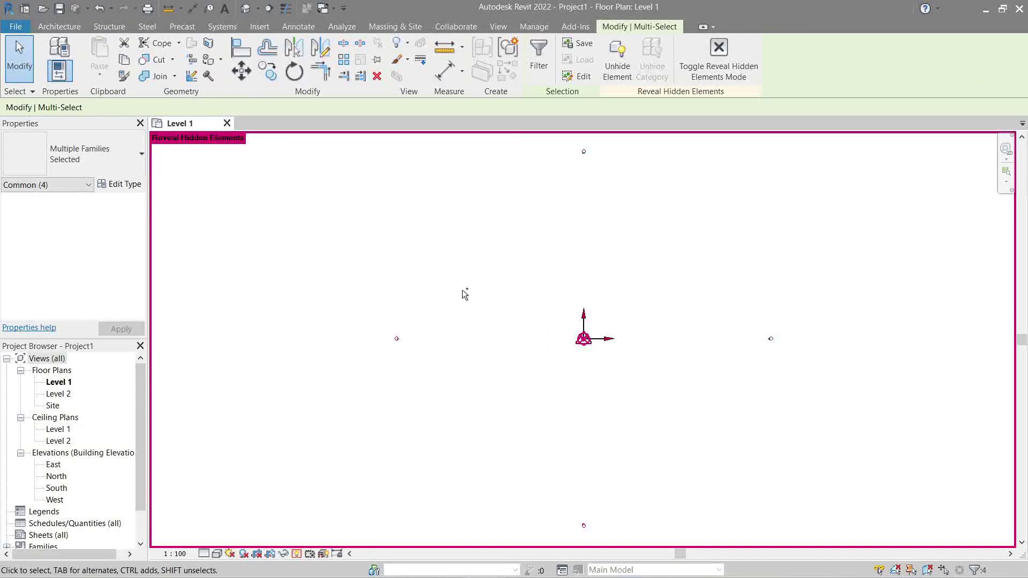
left_click_drag(464, 293, 333, 385, "ctrl")
left_click_drag(576, 528, 554, 542, "ctrl")
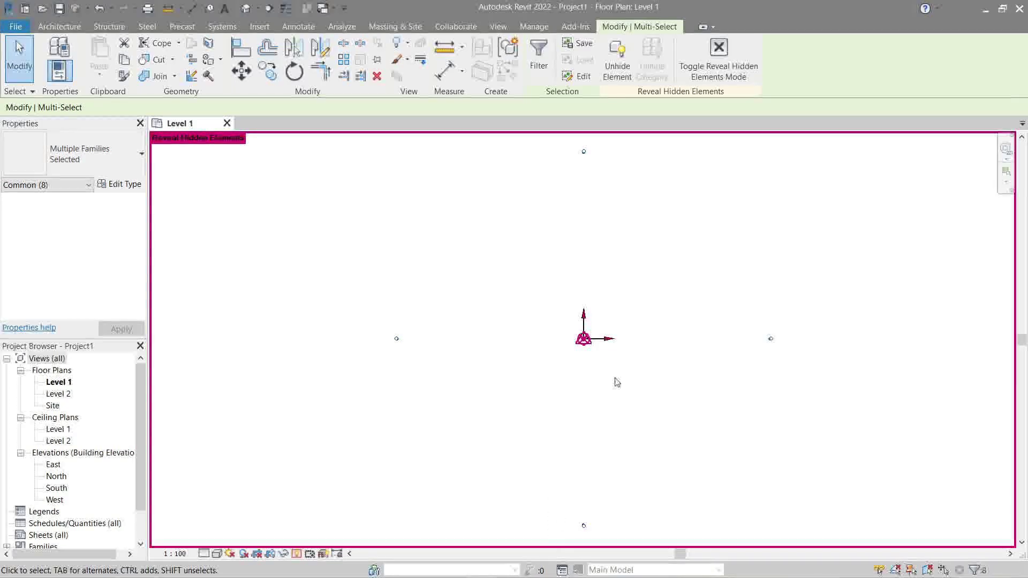
left_click(623, 61)
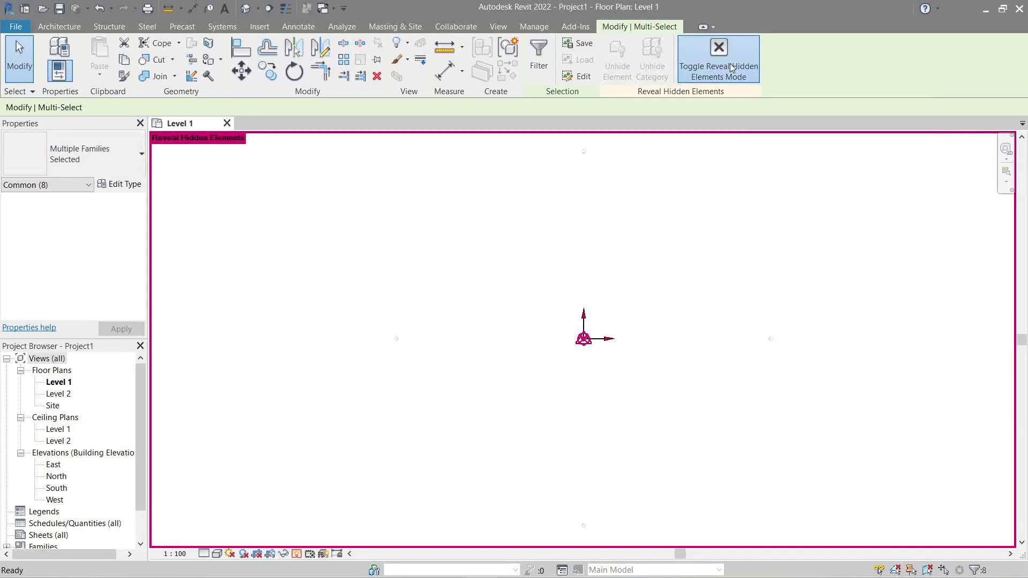
left_click(730, 63)
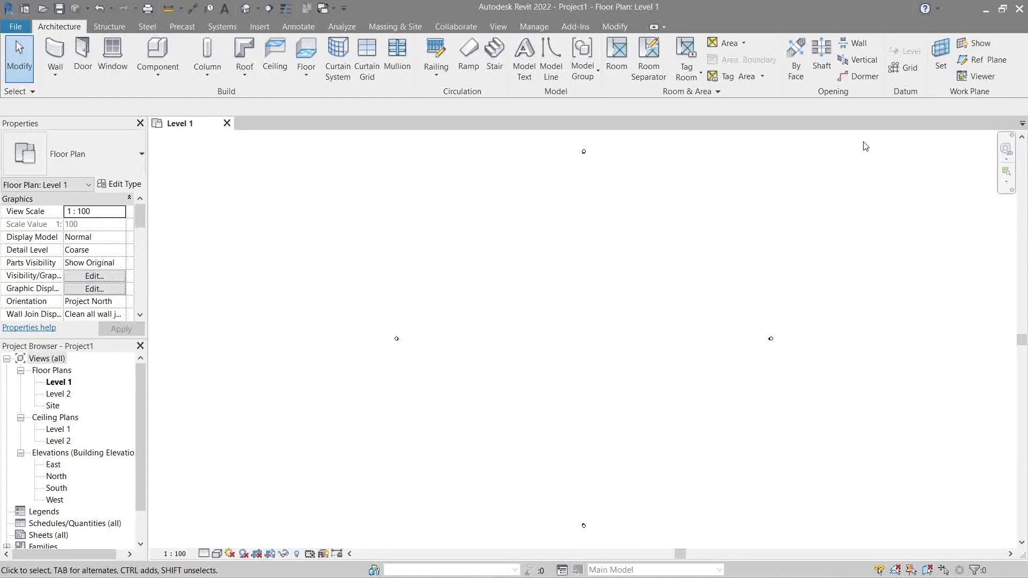
left_click_drag(863, 142, 317, 543)
Click in the Level 1 plan drawing area near the elevation markers.
left_click(555, 395)
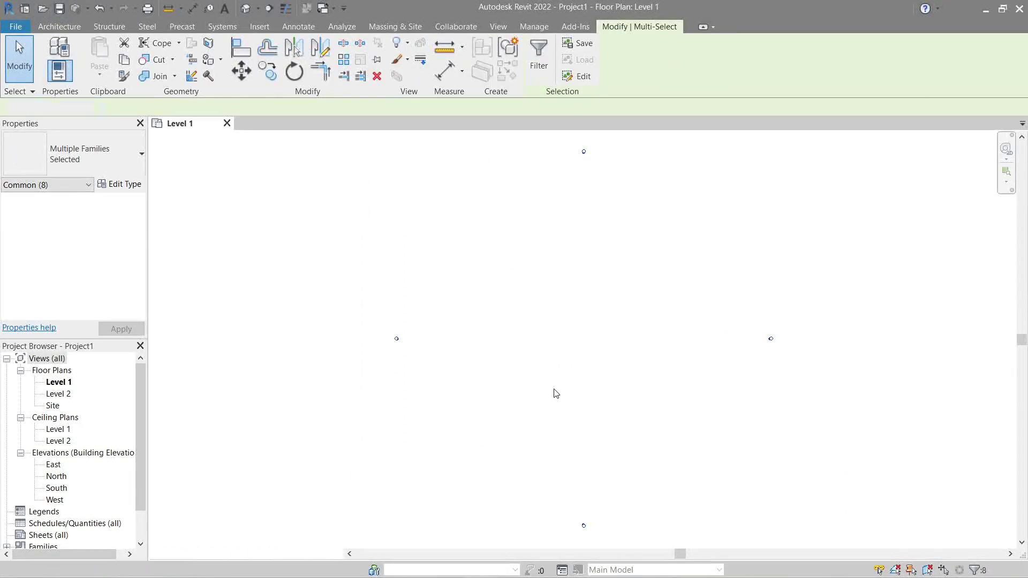